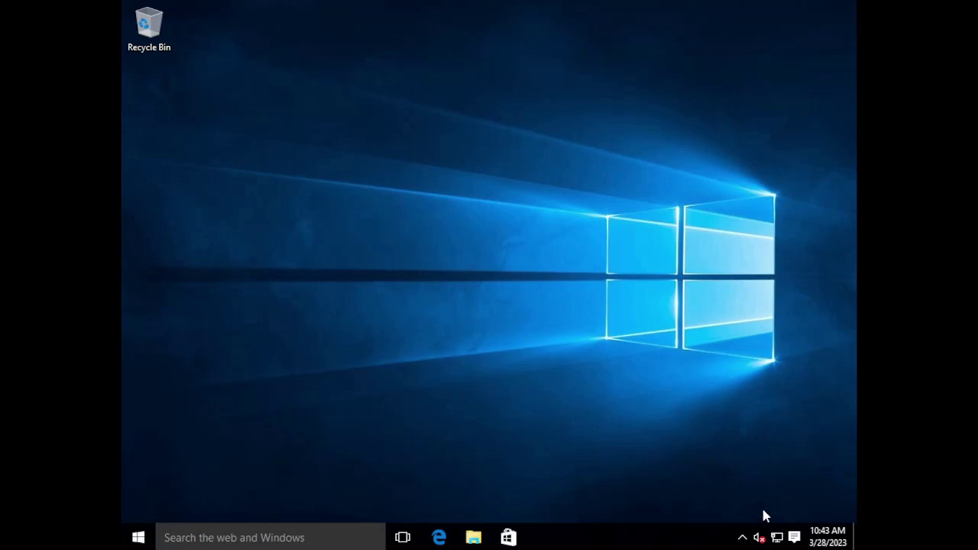
Open the IPv4 properties of the Ethernet0 adapter from the Network and Sharing Center
{"action": "right_click", "coordinate": [776, 536]}
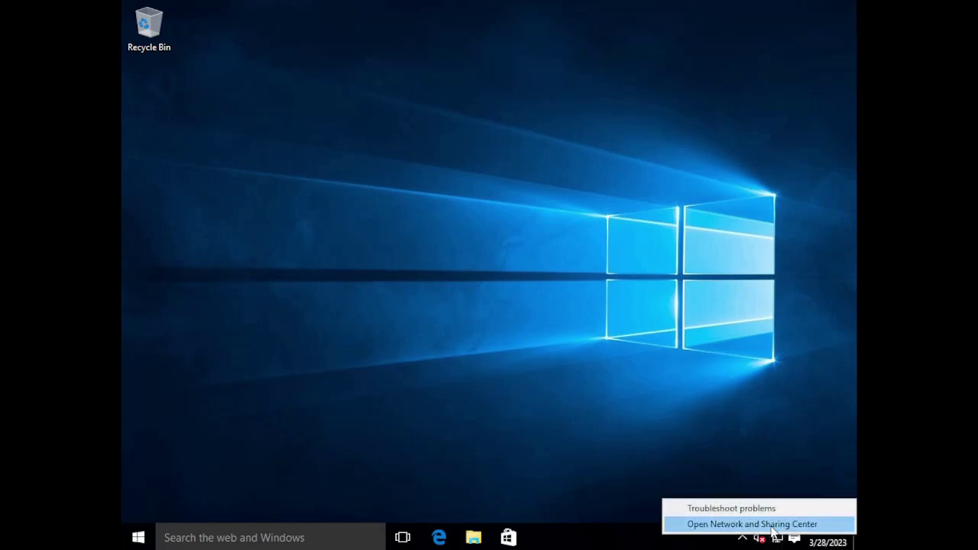
{"action": "left_click", "coordinate": [772, 526]}
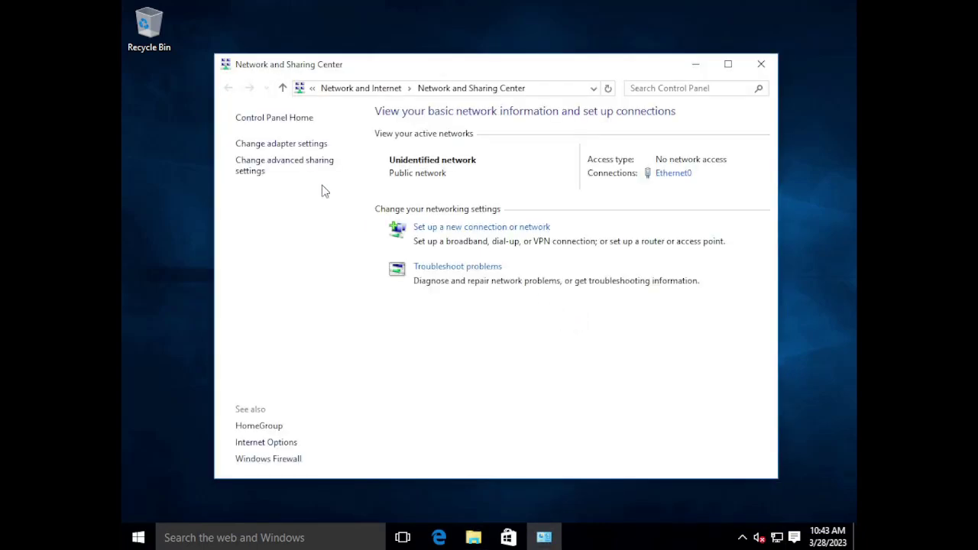
{"action": "left_click", "coordinate": [264, 145]}
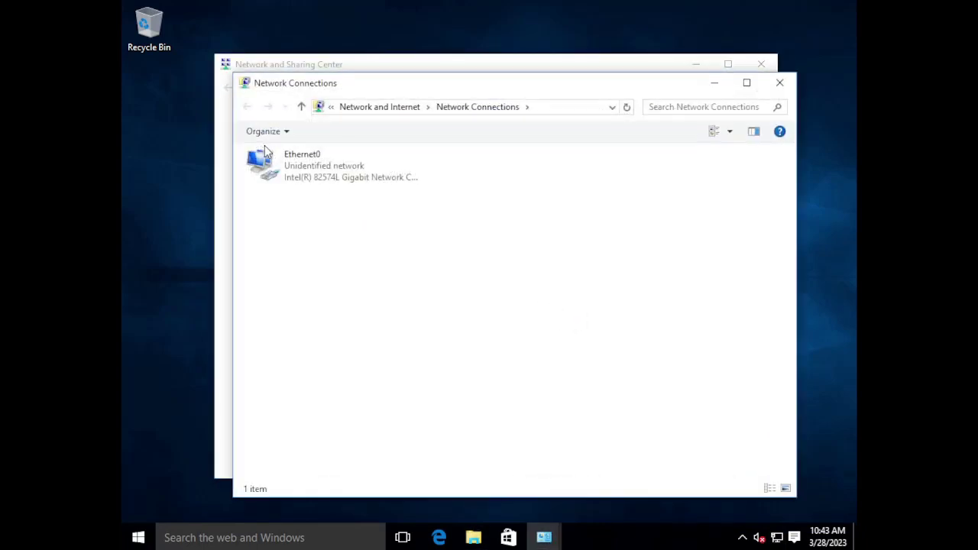
{"action": "right_click", "coordinate": [321, 182]}
{"action": "left_click", "coordinate": [399, 316]}
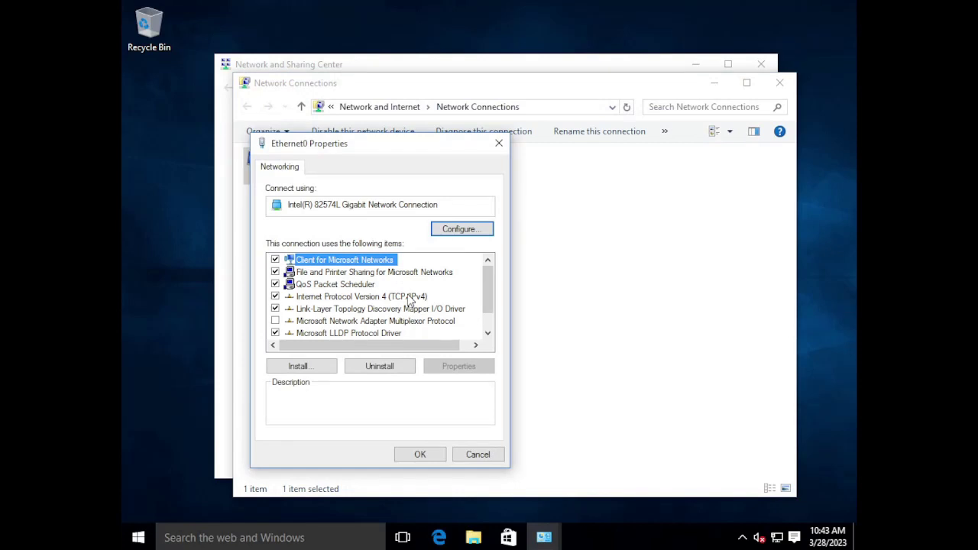
{"action": "double_click", "coordinate": [410, 301]}
Set static IP 192.168.2.3, mask 255.255.255.0 and gateway 192.168.2.1, and save
{"action": "left_click", "coordinate": [321, 303]}
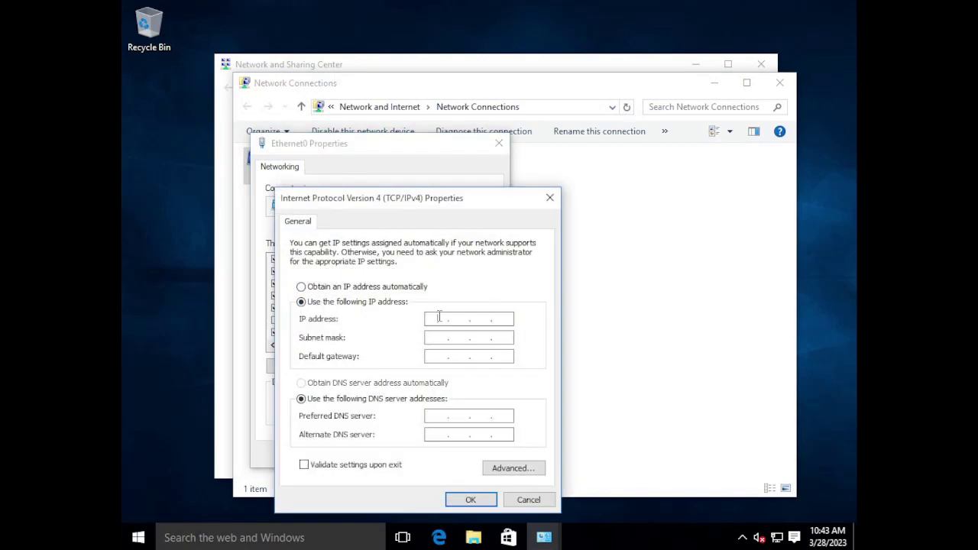
{"action": "left_click", "coordinate": [440, 317]}
{"action": "type", "text": "192 . 168 . 2 . 3"}
{"action": "left_click", "coordinate": [434, 340]}
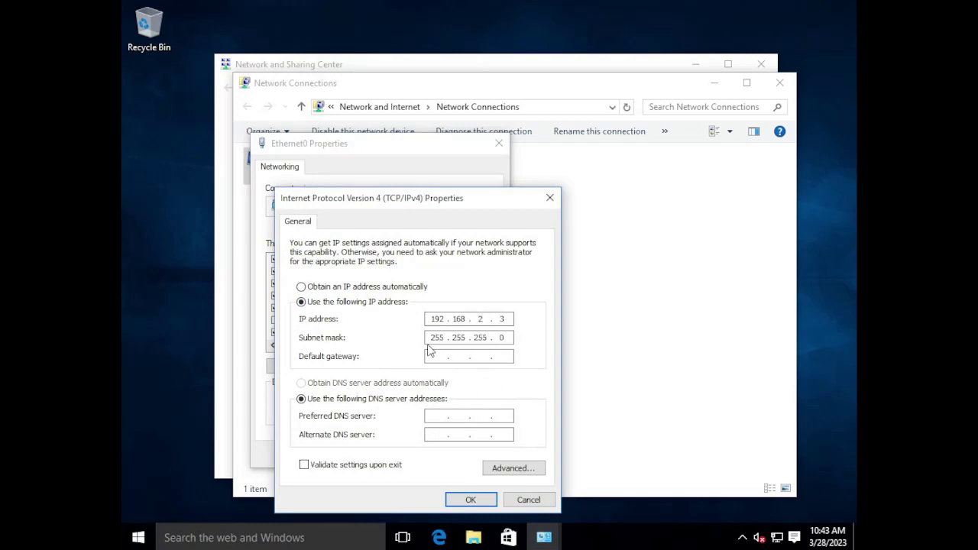
{"action": "left_click", "coordinate": [436, 356]}
{"action": "type", "text": "192.168.1"}
{"action": "key", "text": "BackSpace"}
{"action": "type", "text": "2.1"}
{"action": "left_click", "coordinate": [443, 415]}
{"action": "left_click", "coordinate": [478, 499]}
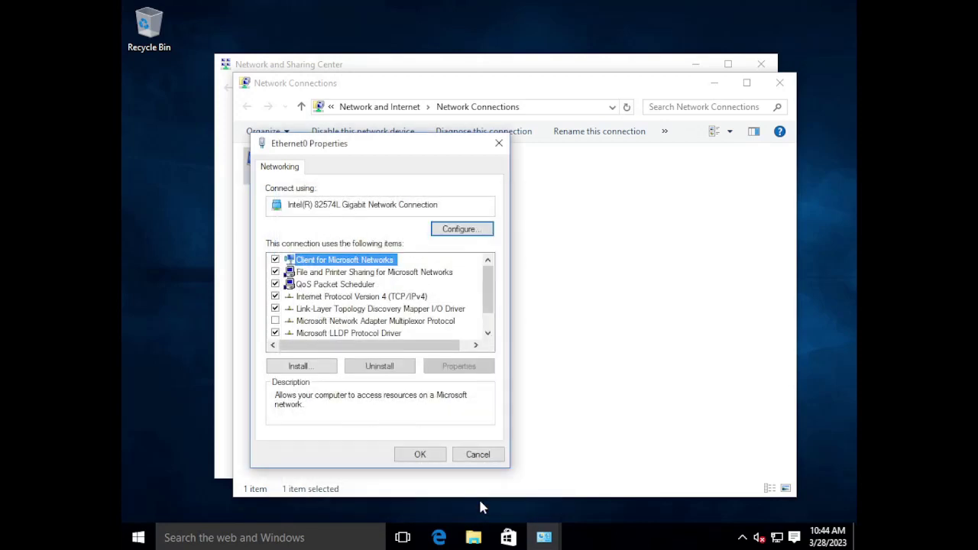
Apply the adapter properties, allow network discovery, and close the connections list
{"action": "left_click", "coordinate": [435, 455]}
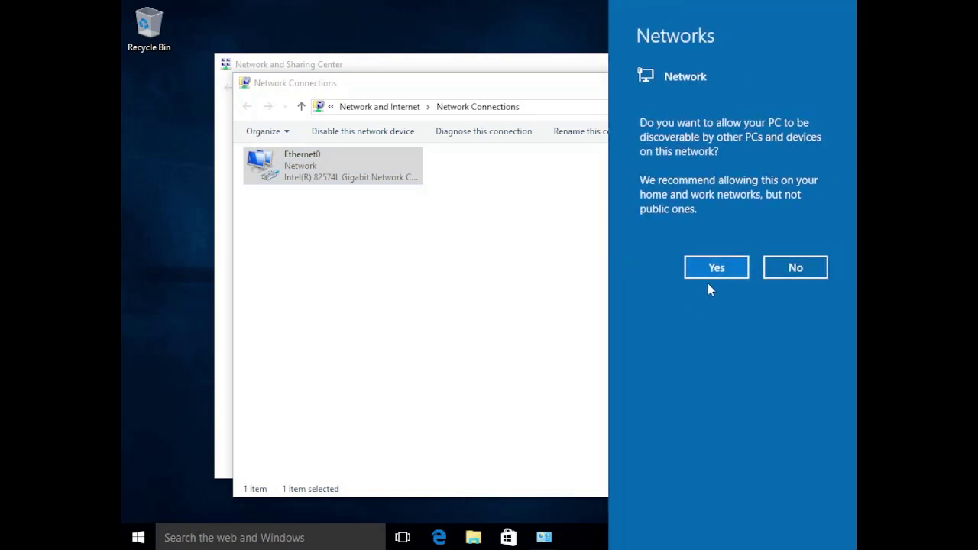
{"action": "left_click", "coordinate": [716, 267]}
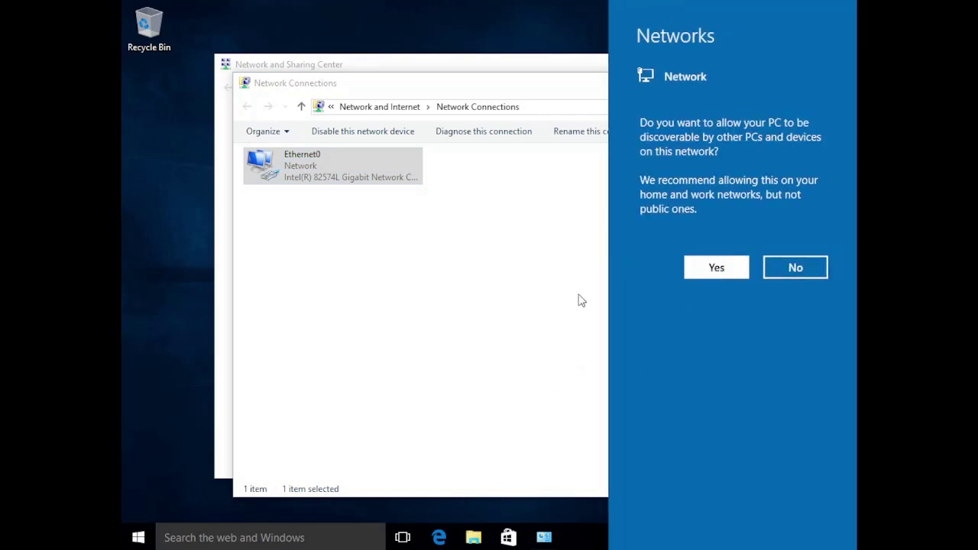
{"action": "left_click", "coordinate": [780, 82]}
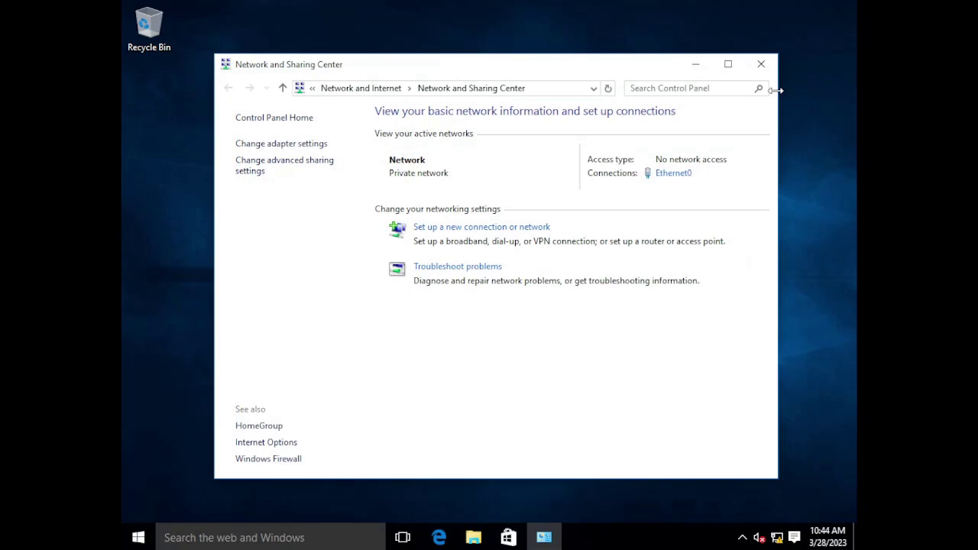
Close the Network and Sharing Center and launch Command Prompt via a cmd search
{"action": "left_click", "coordinate": [761, 65]}
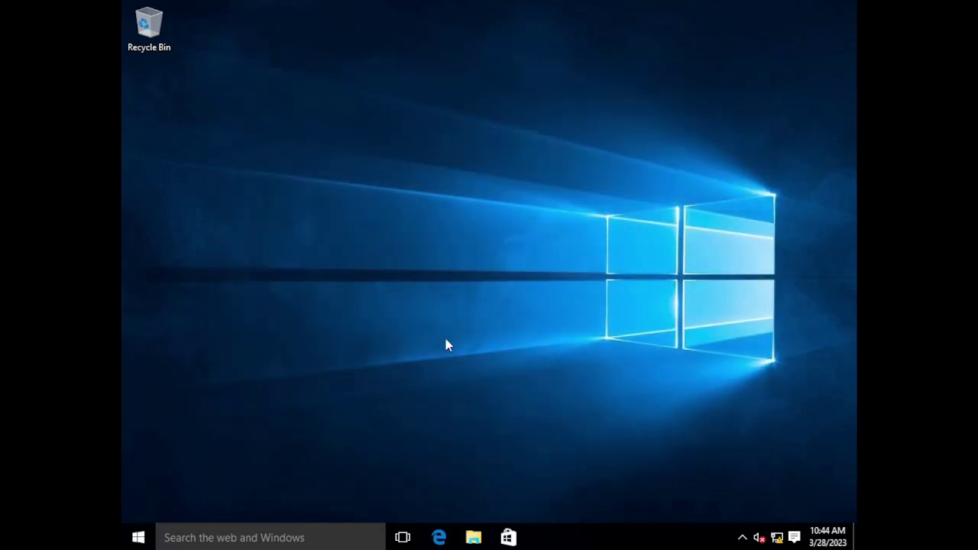
{"action": "left_click", "coordinate": [151, 536]}
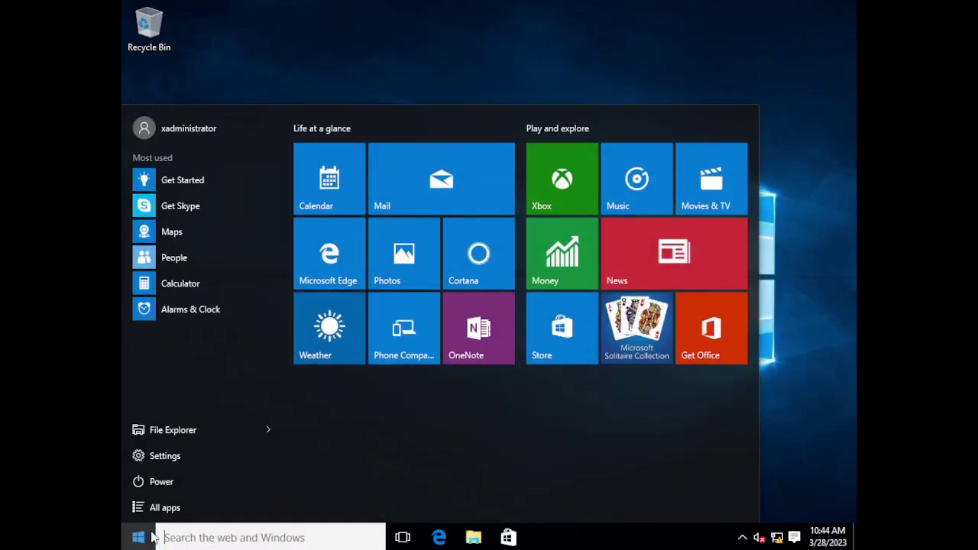
{"action": "type", "text": "cmd"}
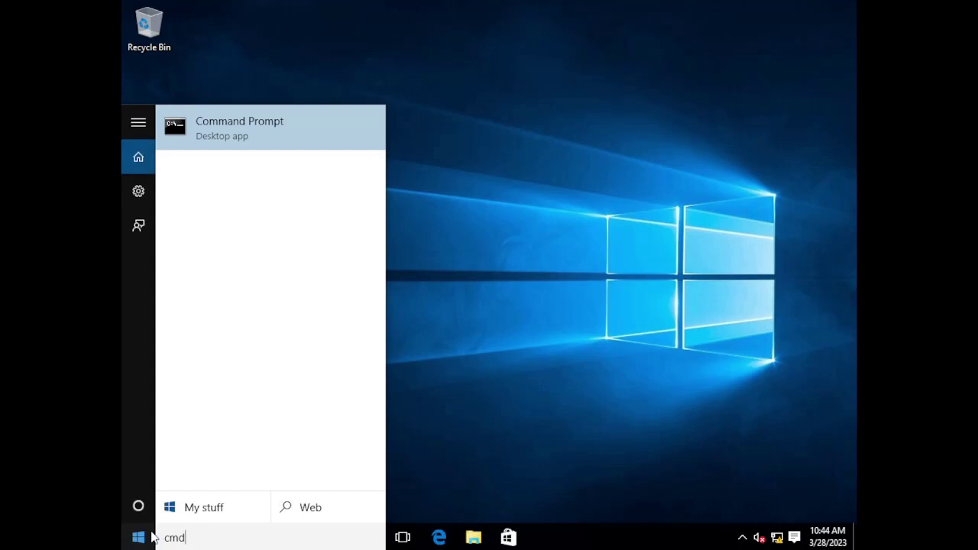
{"action": "key", "text": "Return"}
Ping 192.168.2.2, confirm 0% packet loss, and close the console
{"action": "left_click", "coordinate": [405, 273]}
{"action": "type", "text": "p"}
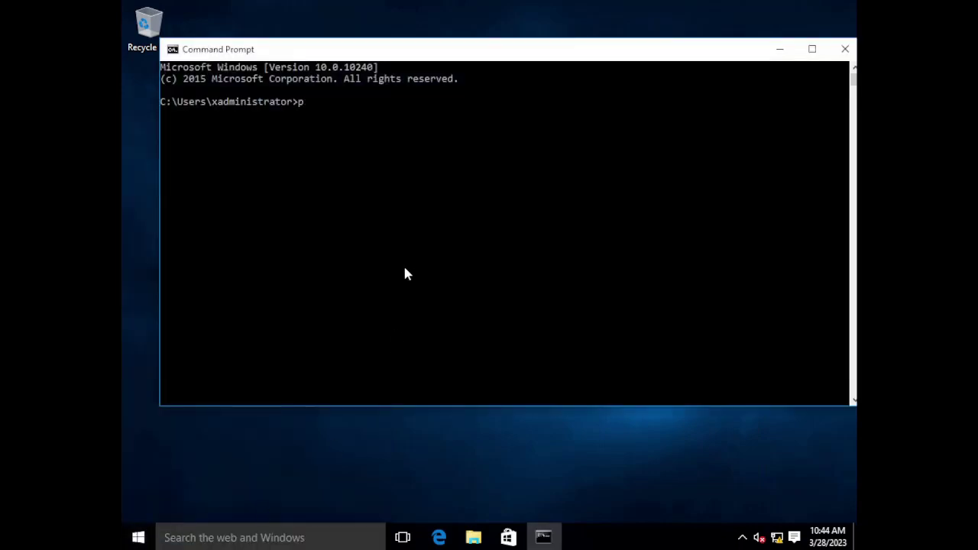
{"action": "type", "text": "ing 192.168.2.2"}
{"action": "key", "text": "Return"}
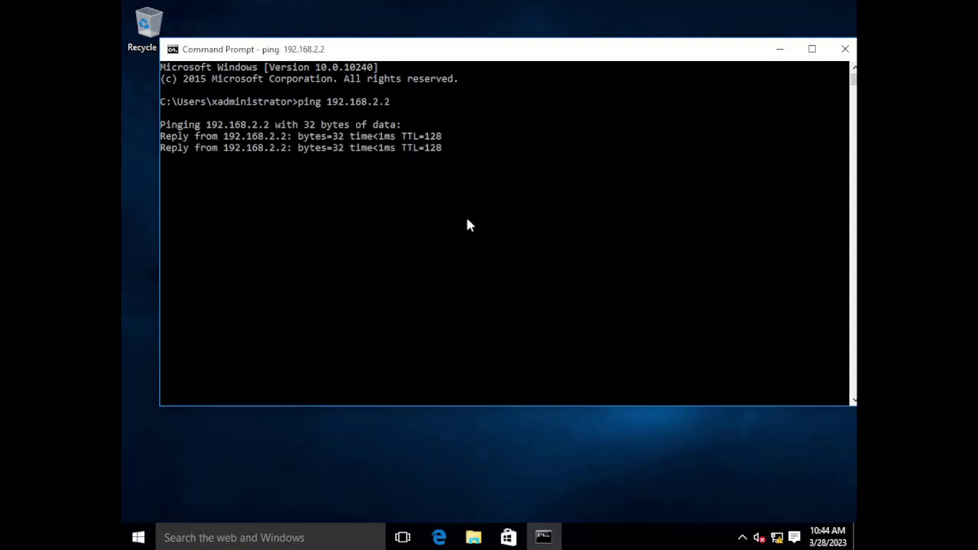
{"action": "left_click", "coordinate": [845, 49]}
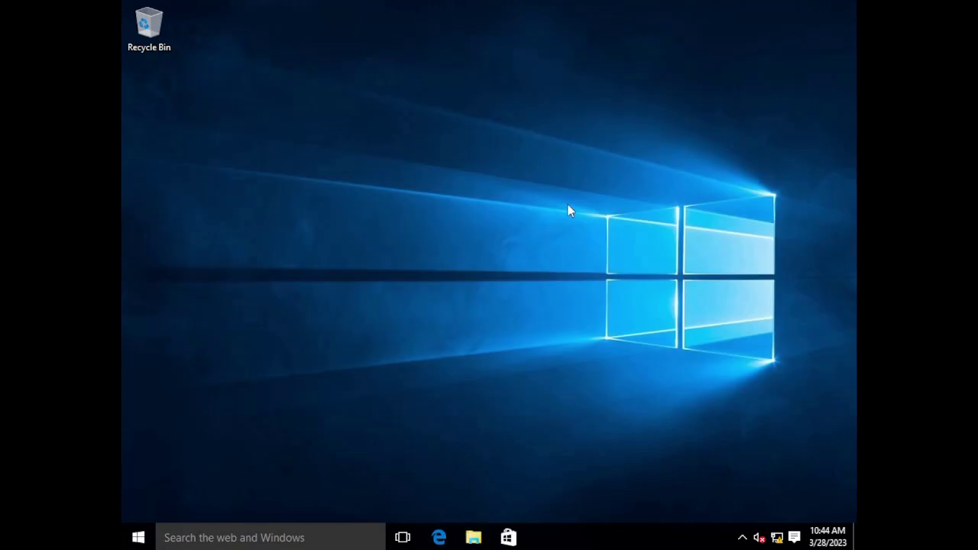
Open the network share at \\192.168.1.249 in File Explorer
{"action": "key", "text": "super+e"}
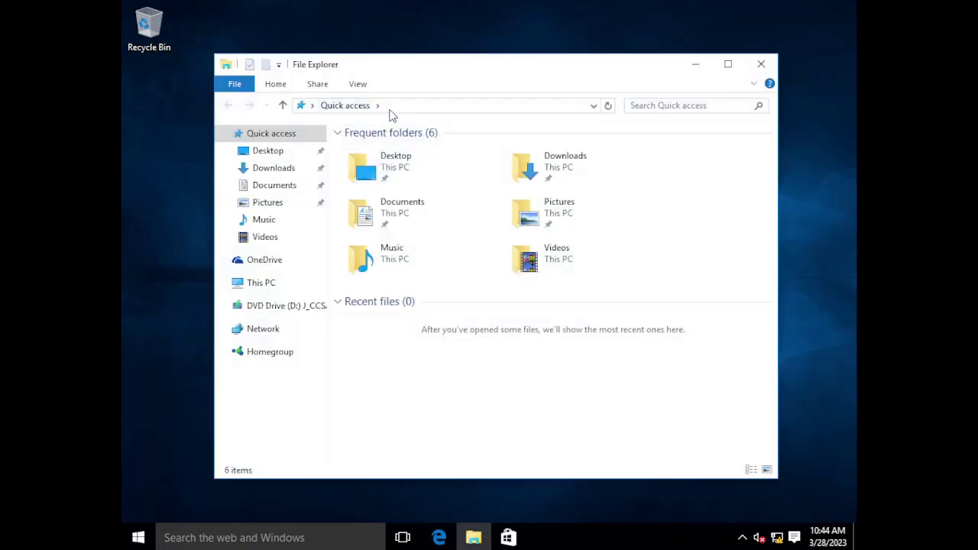
{"action": "left_click", "coordinate": [389, 107]}
{"action": "type", "text": "\\\\"}
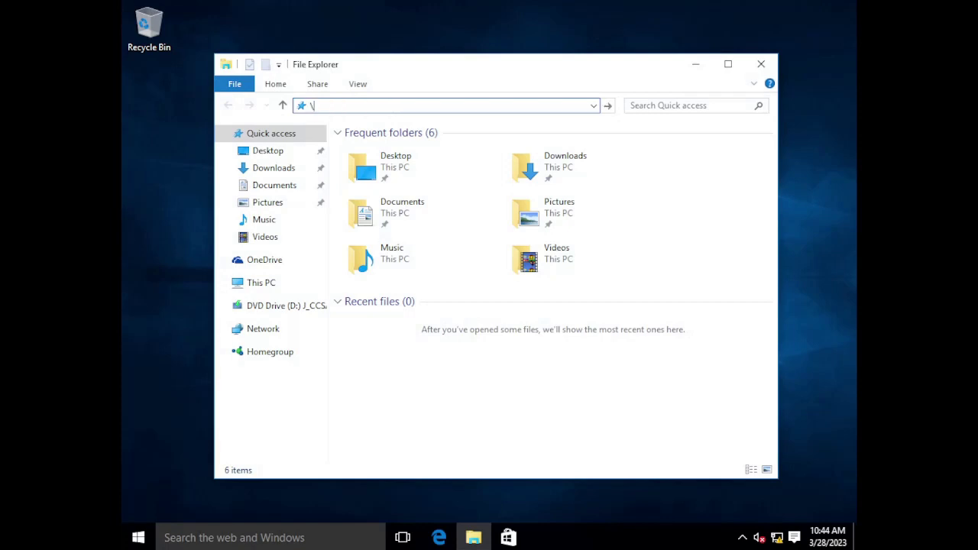
{"action": "type", "text": "192.168.2"}
{"action": "key", "text": "BackSpace"}
{"action": "type", "text": ".1"}
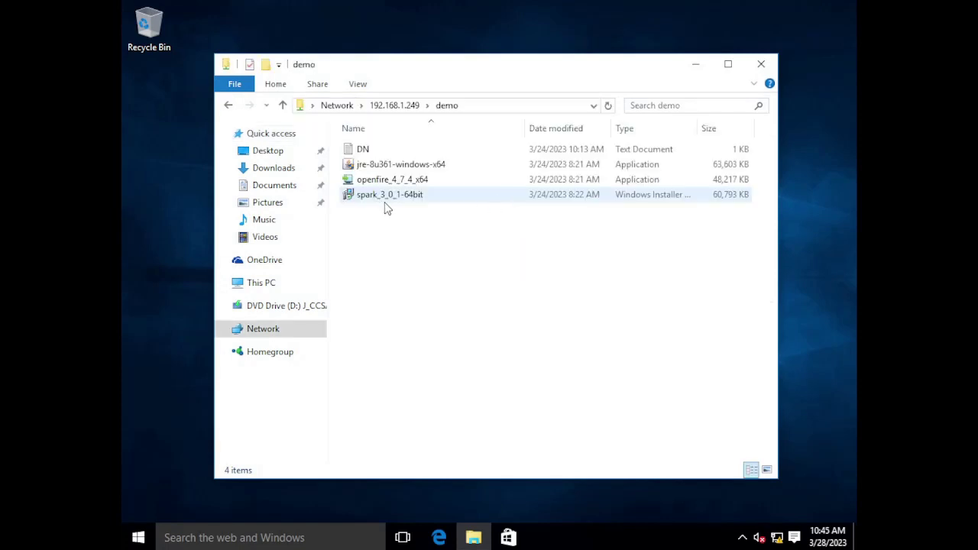
Copy the jre-8u361-windows-x64 and spark_3_0_1-64bit installers onto the desktop
{"action": "left_click", "coordinate": [405, 170]}
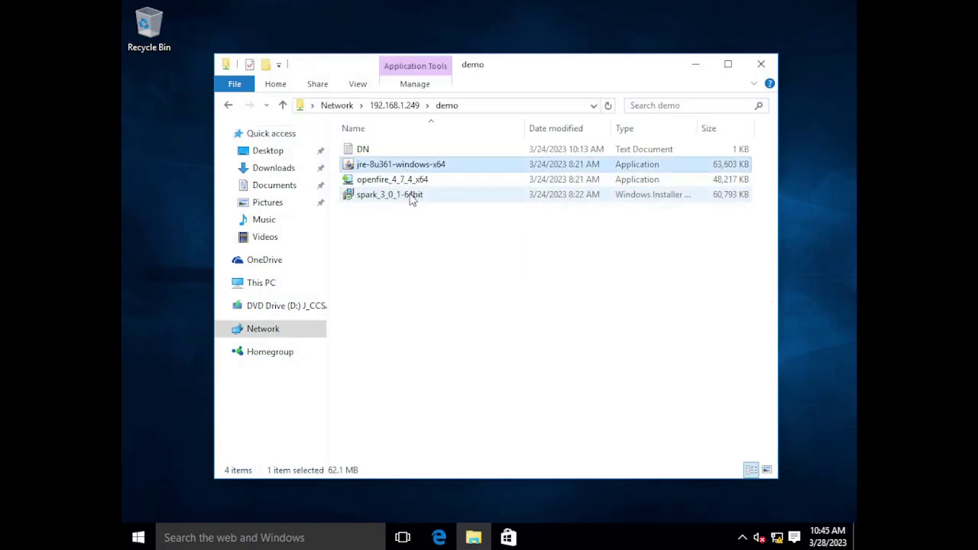
{"action": "left_click", "coordinate": [411, 197], "text": "ctrl"}
{"action": "left_click_drag", "start_coordinate": [411, 197], "coordinate": [168, 146]}
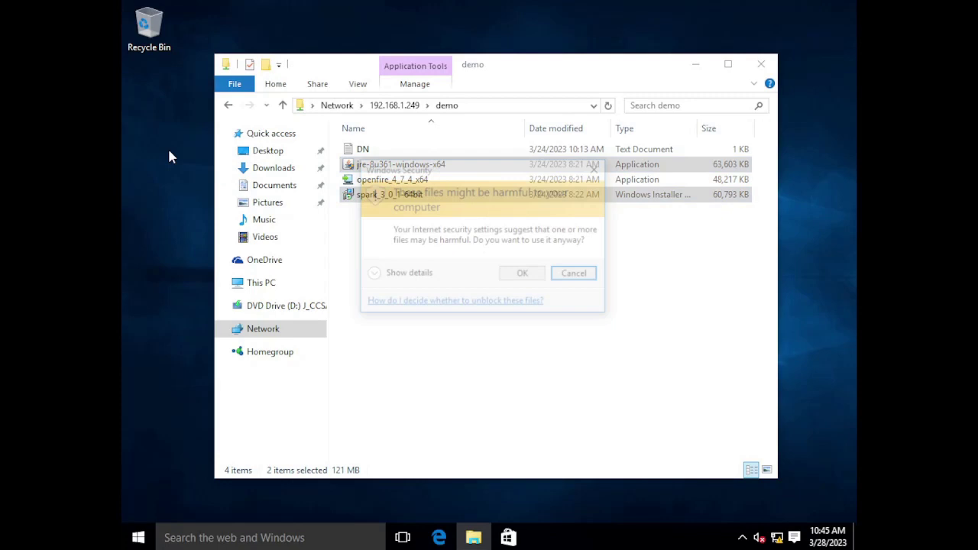
Confirm the Windows Security warning for the copy and install the jre-8u361 Java runtime
{"action": "left_click", "coordinate": [524, 273]}
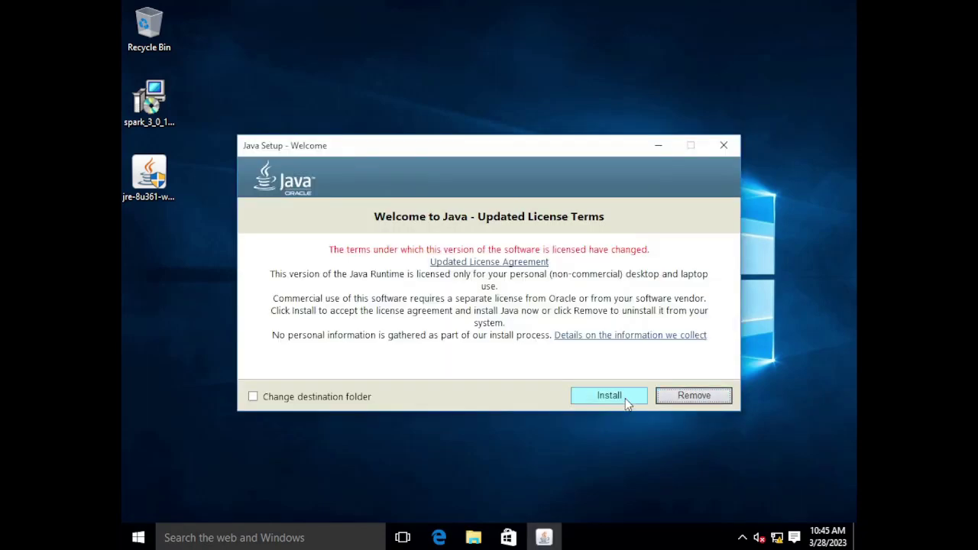
{"action": "left_click", "coordinate": [609, 396]}
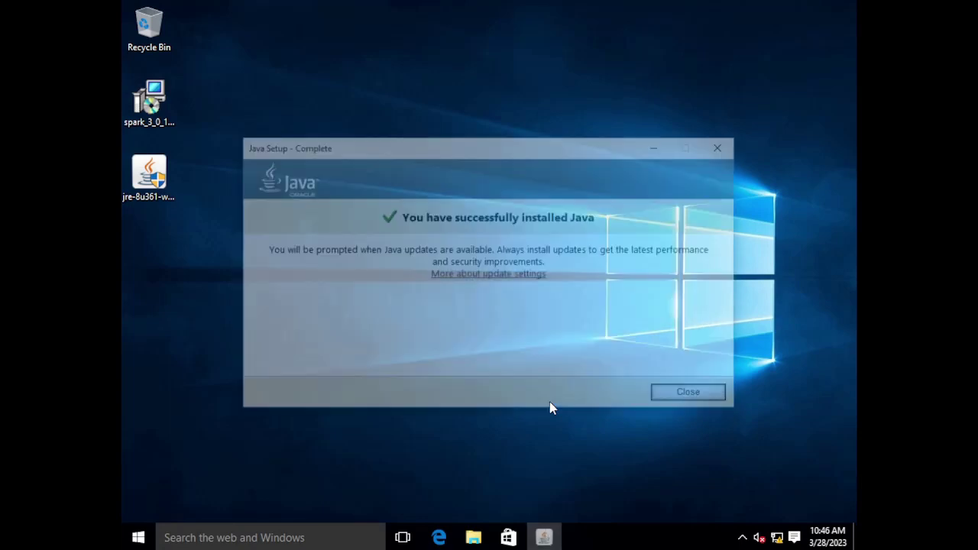
Close the Java installer, install Spark 3.0.1 with default folders and shortcuts, and launch it
{"action": "left_click", "coordinate": [694, 396]}
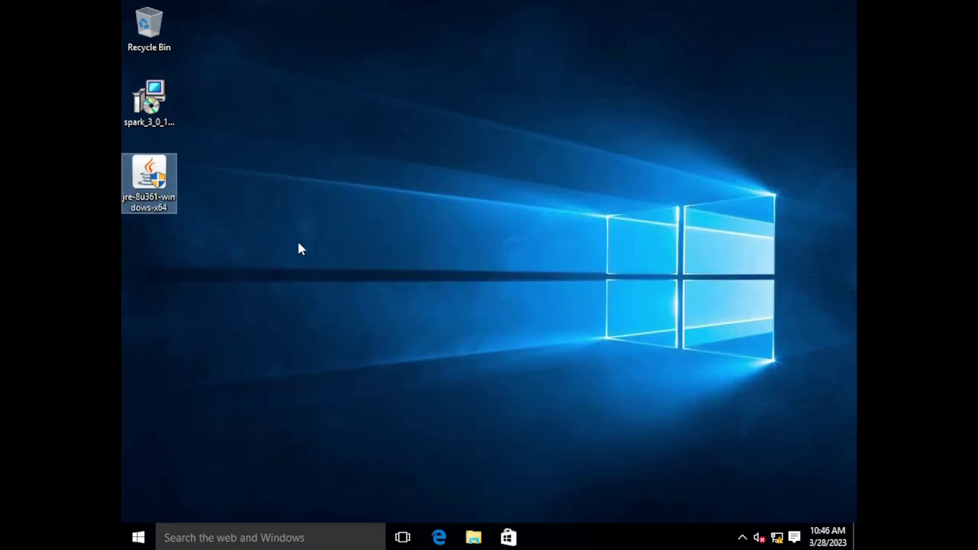
{"action": "double_click", "coordinate": [162, 107]}
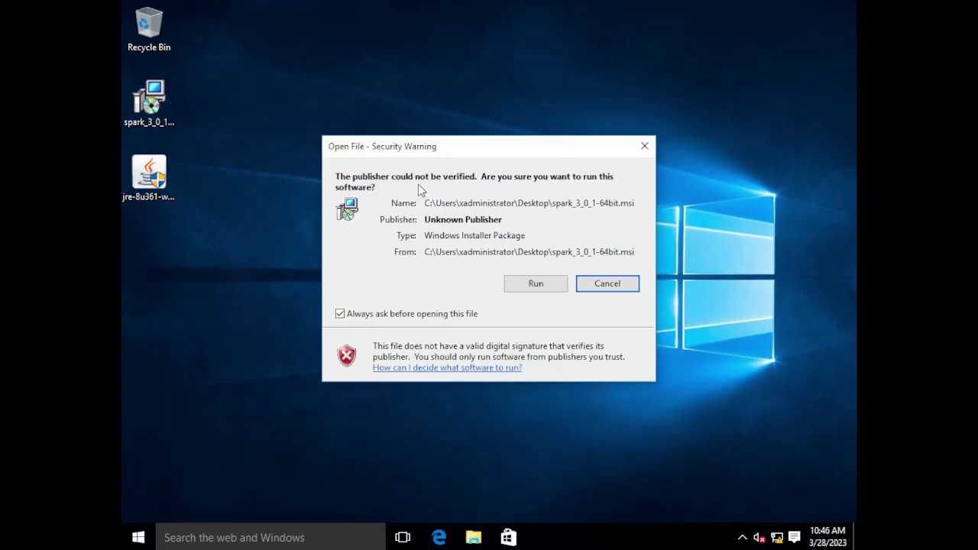
{"action": "left_click", "coordinate": [541, 290]}
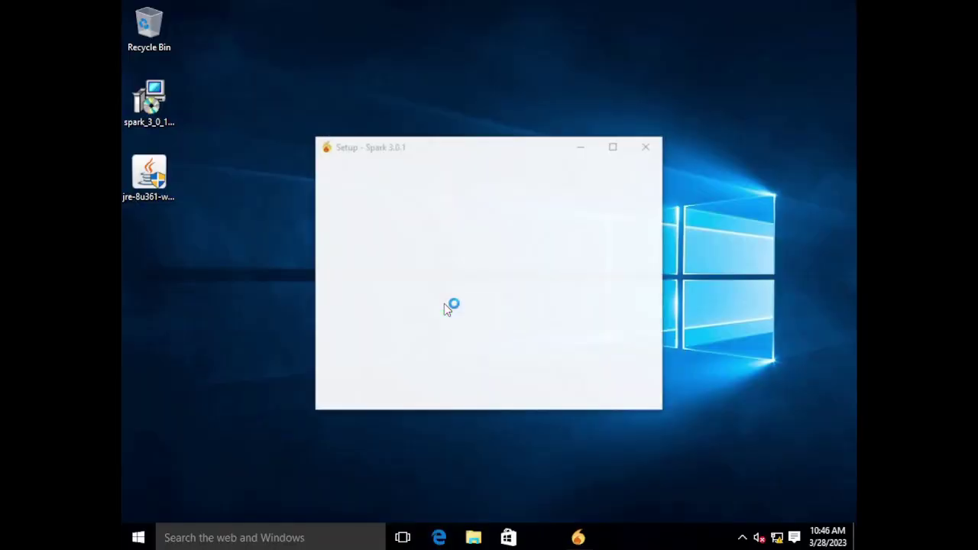
{"action": "left_click", "coordinate": [566, 394]}
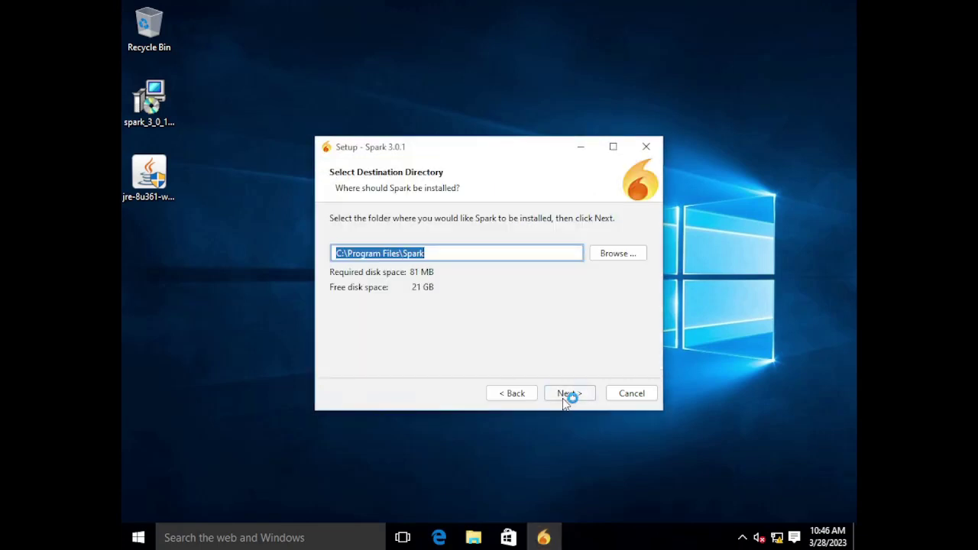
{"action": "left_click", "coordinate": [569, 394]}
{"action": "left_click", "coordinate": [569, 394]}
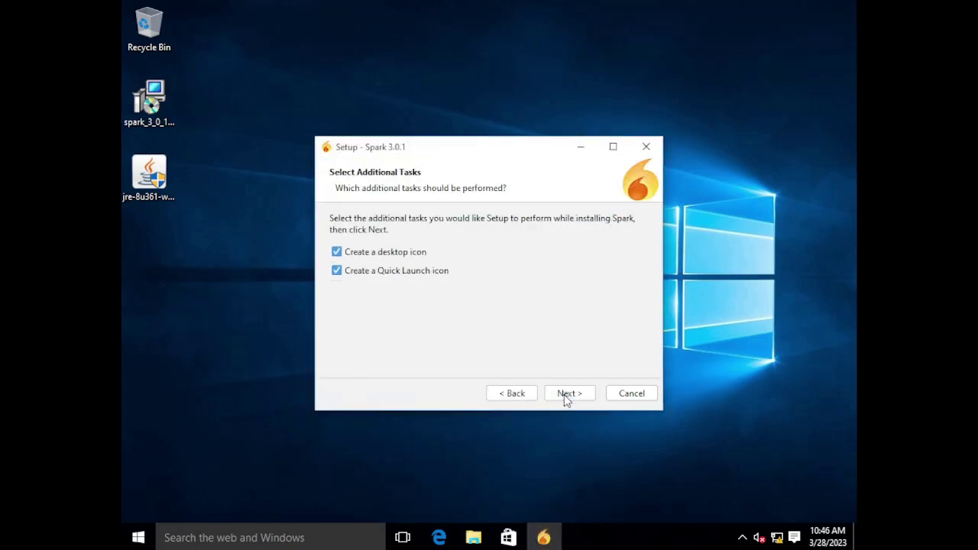
{"action": "left_click", "coordinate": [569, 394]}
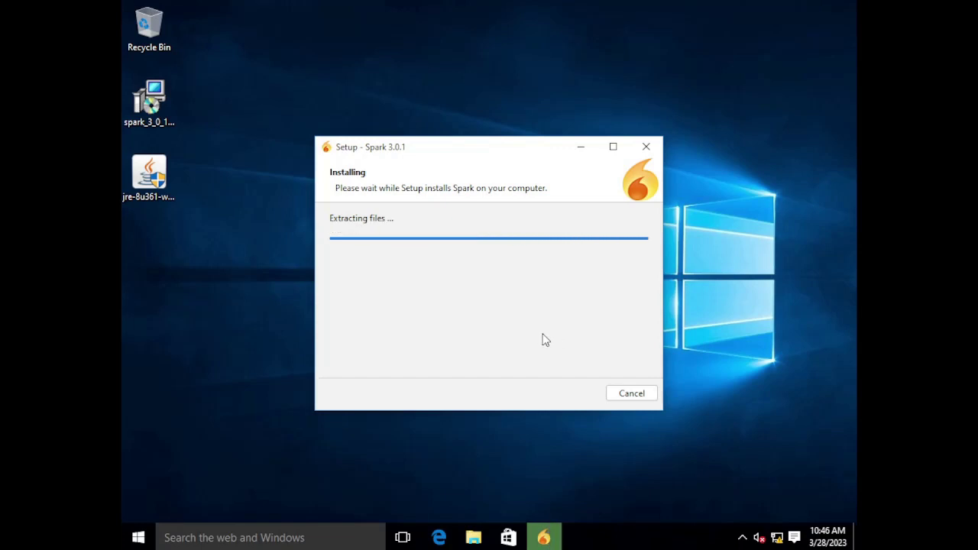
{"action": "left_click", "coordinate": [644, 396]}
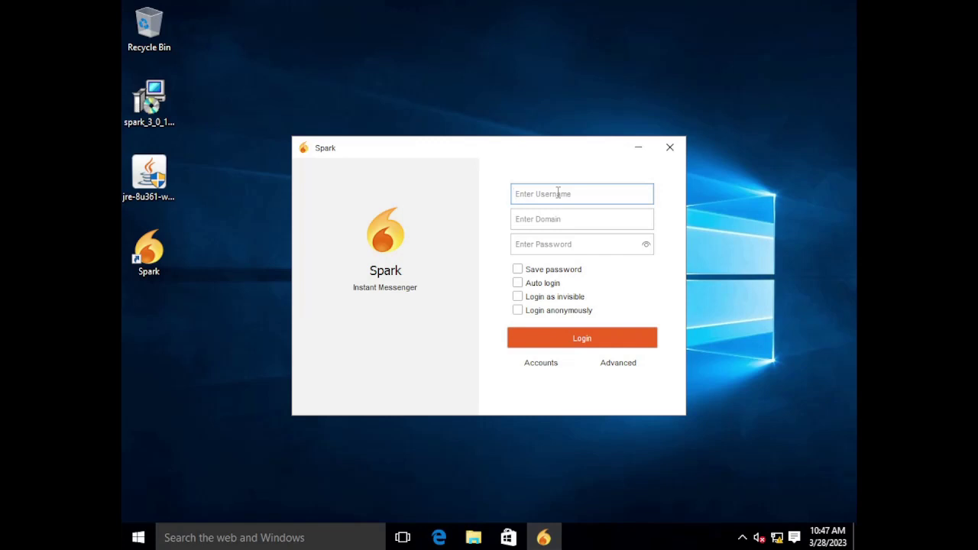
Enter the account username, domain 192.168.2.2 and the password, then submit the login
{"action": "type", "text": "kalem"}
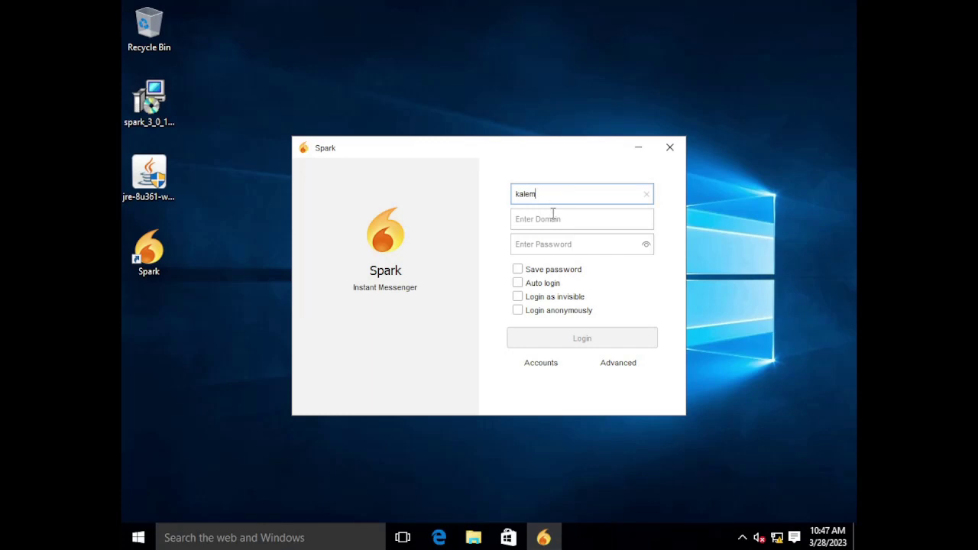
{"action": "left_click", "coordinate": [554, 220]}
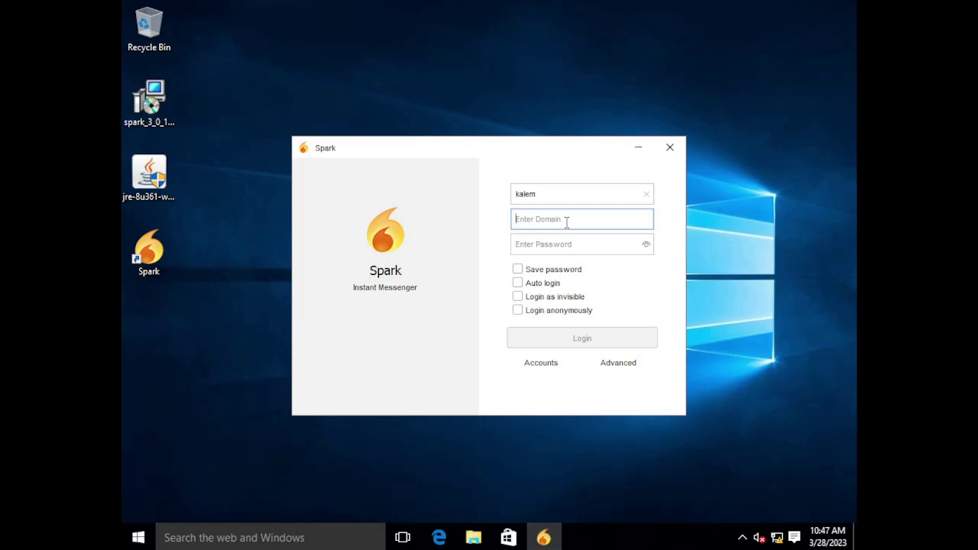
{"action": "type", "text": "192.168.2.2"}
{"action": "left_click", "coordinate": [564, 243]}
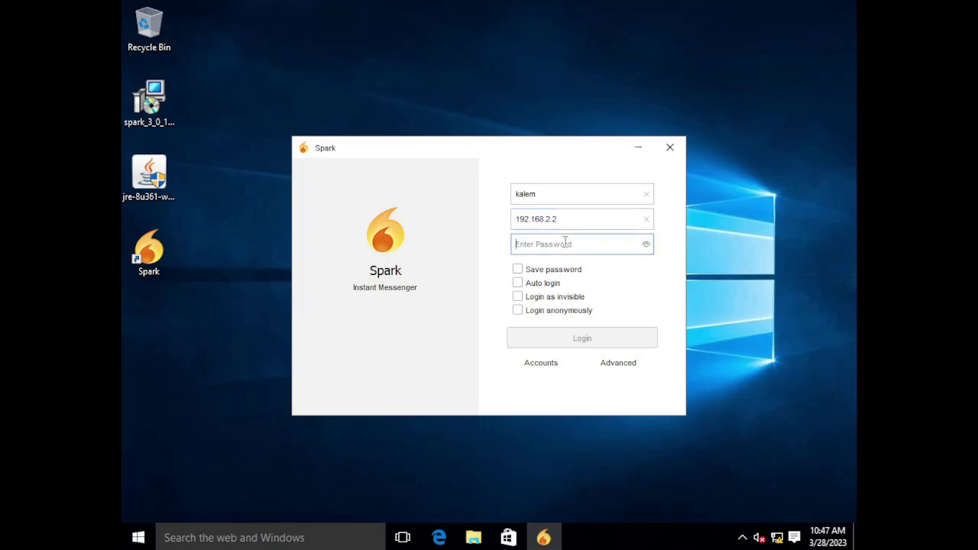
{"action": "type", "text": "•••••••••••"}
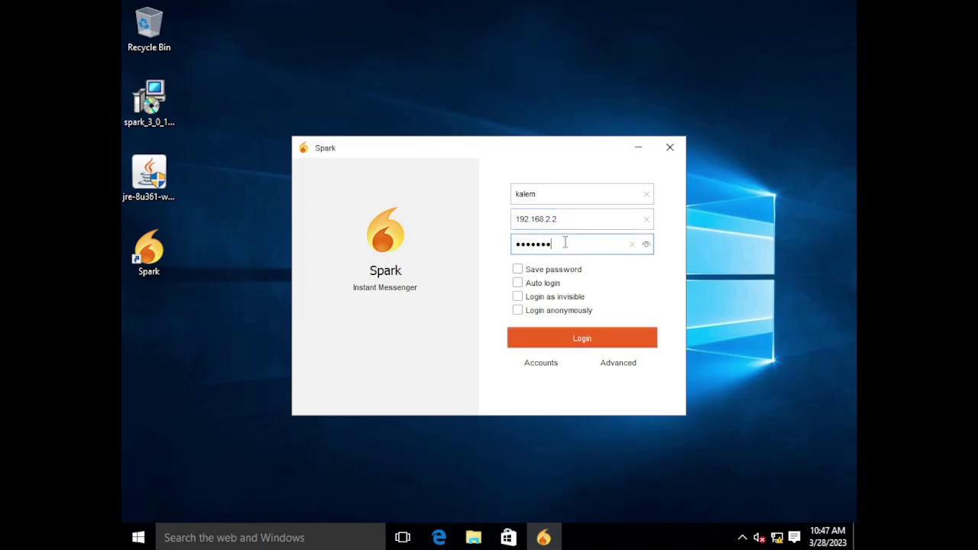
{"action": "left_click", "coordinate": [585, 345]}
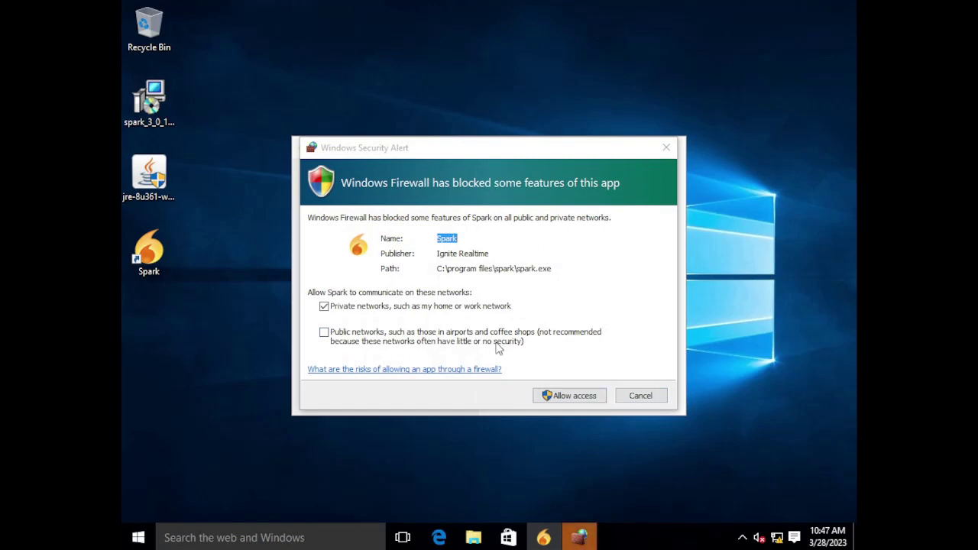
Allow Spark access through Windows Firewall and dismiss the virus protection notification
{"action": "left_click", "coordinate": [571, 400]}
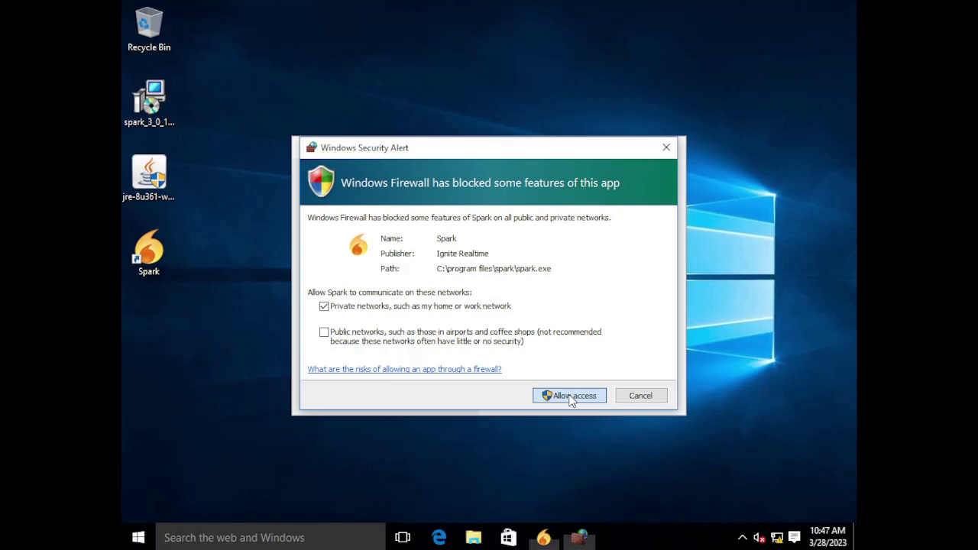
{"action": "left_click", "coordinate": [572, 397]}
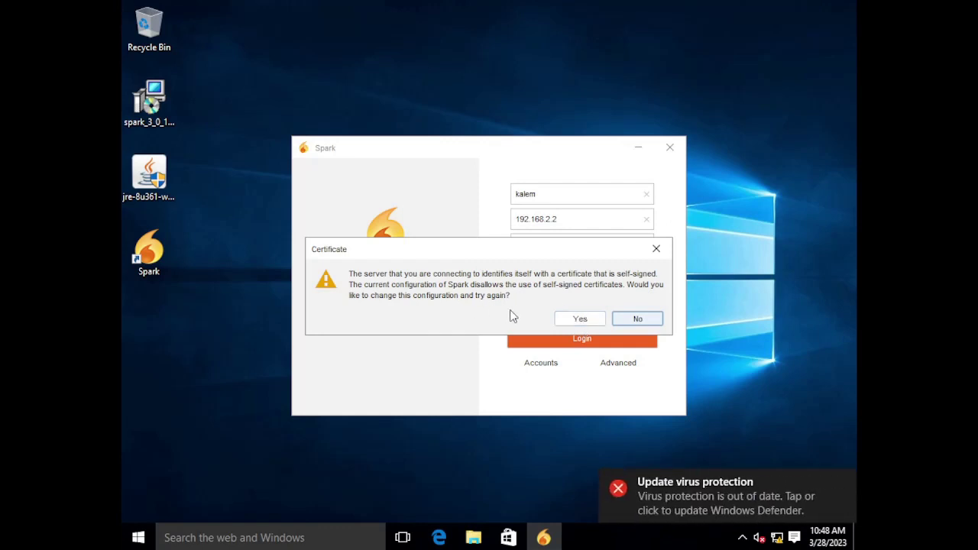
{"action": "left_click", "coordinate": [842, 477]}
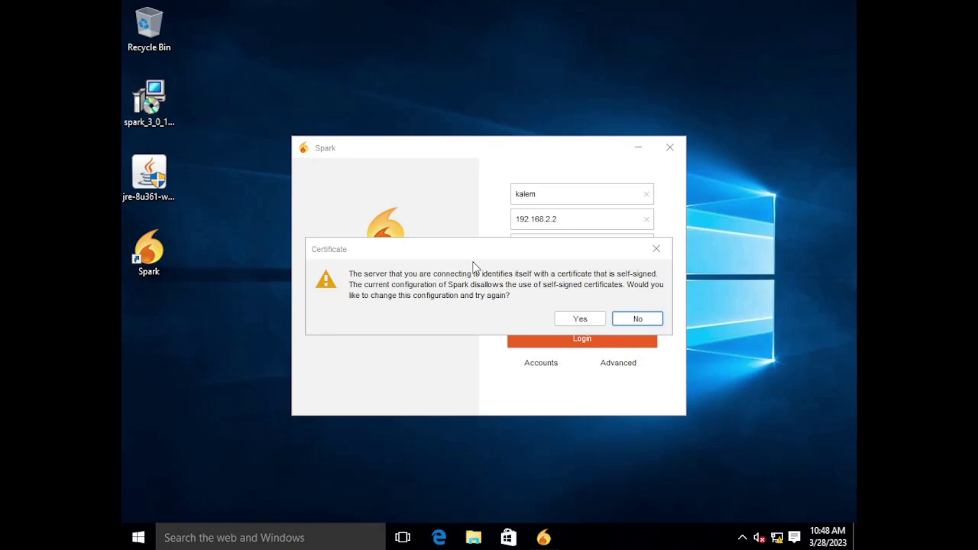
Accept self-signed certificates, trust the openfire01 certificate, and dismiss the hostname verification error
{"action": "left_click", "coordinate": [583, 320]}
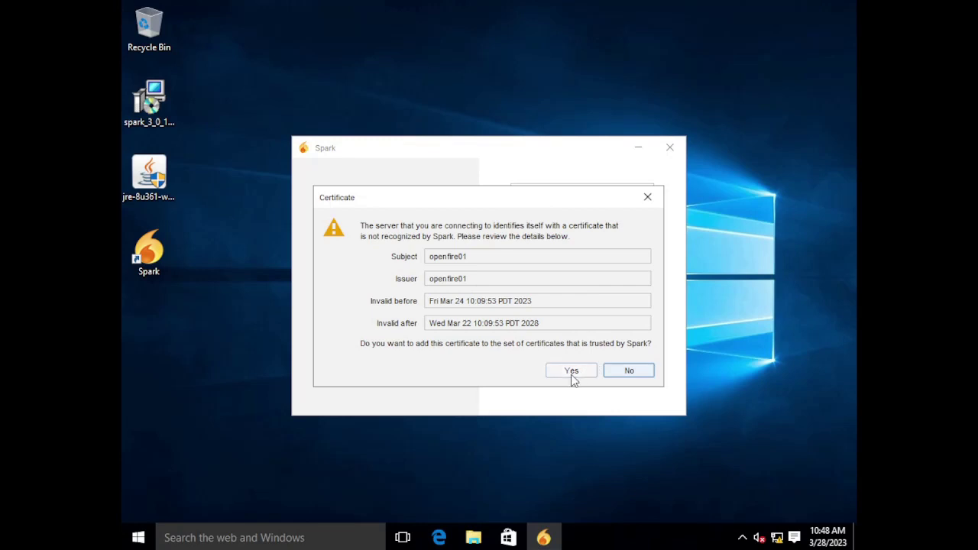
{"action": "left_click", "coordinate": [571, 372]}
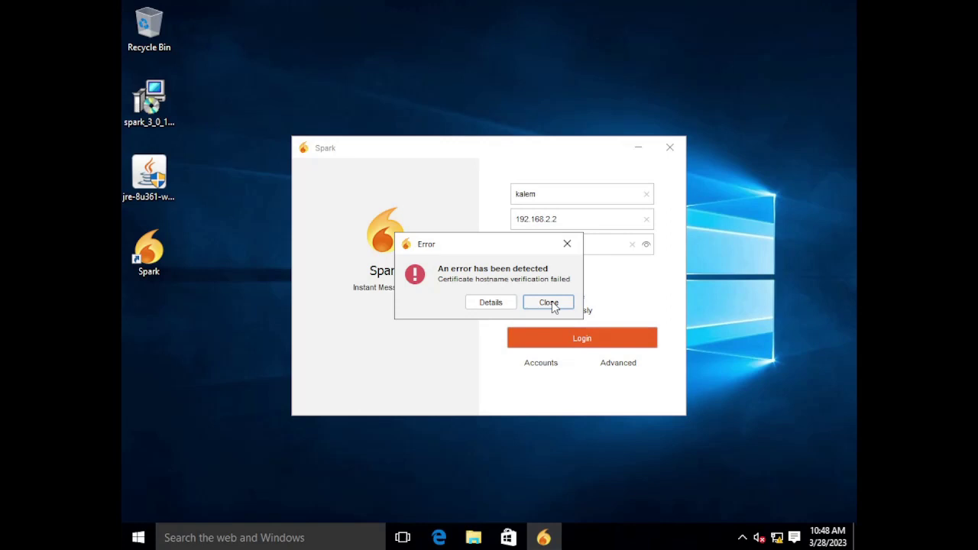
{"action": "left_click", "coordinate": [552, 302]}
Tick 'Disable certificate hostname verification', keep encryption 'If possible', save, and log in again
{"action": "left_click", "coordinate": [620, 370]}
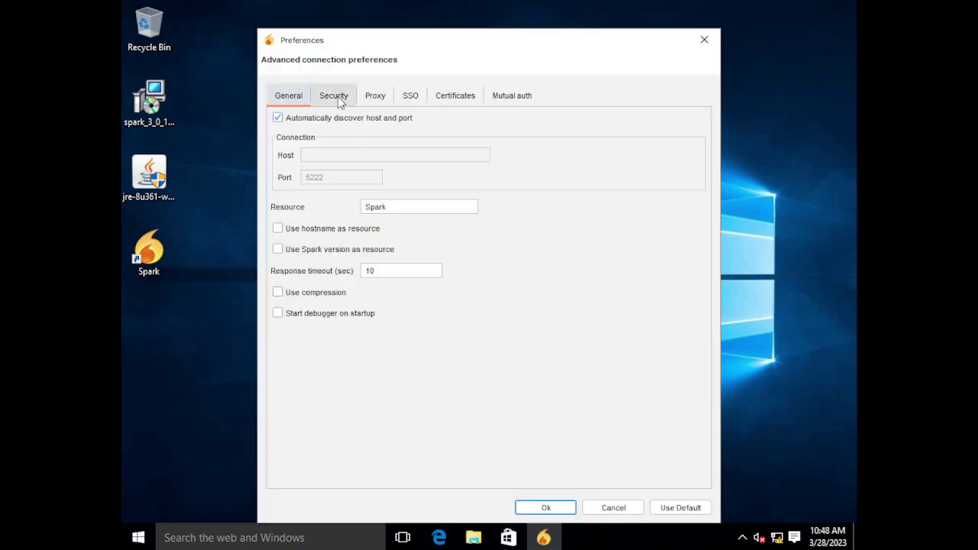
{"action": "left_click", "coordinate": [340, 102]}
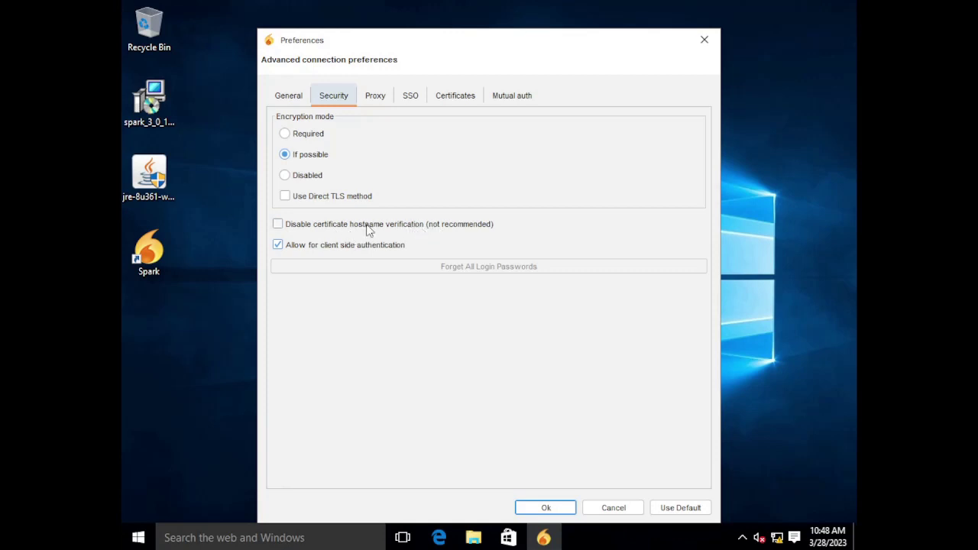
{"action": "left_click", "coordinate": [281, 229]}
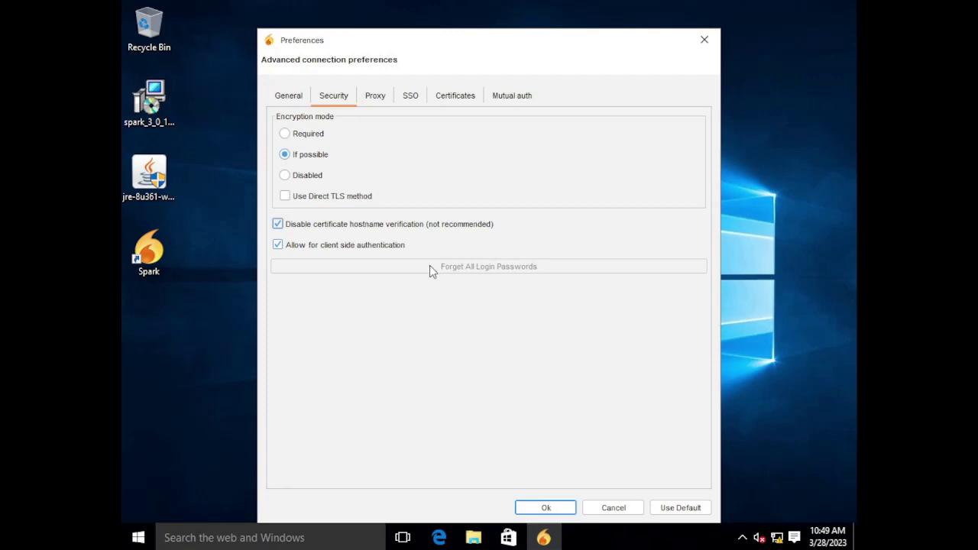
{"action": "left_click", "coordinate": [278, 224]}
{"action": "left_click", "coordinate": [278, 224]}
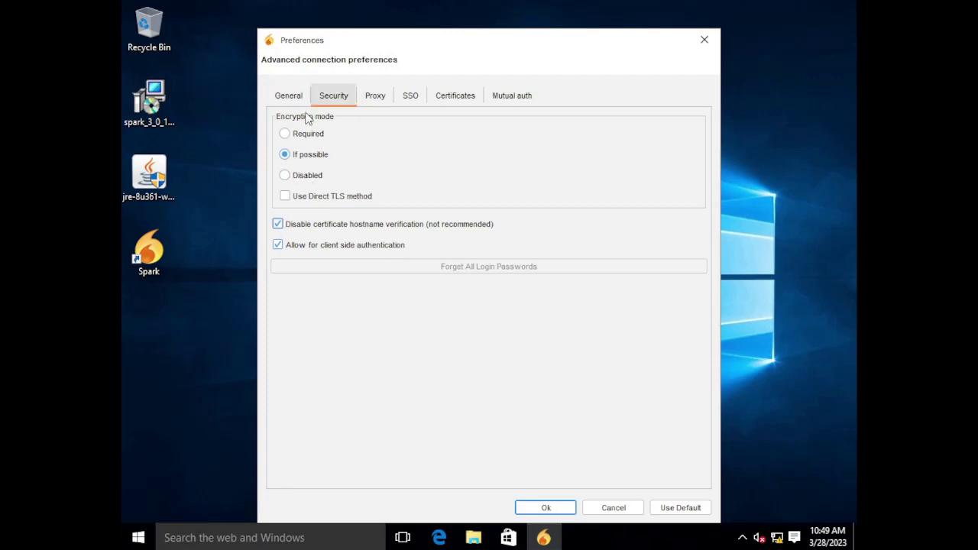
{"action": "left_click", "coordinate": [313, 177]}
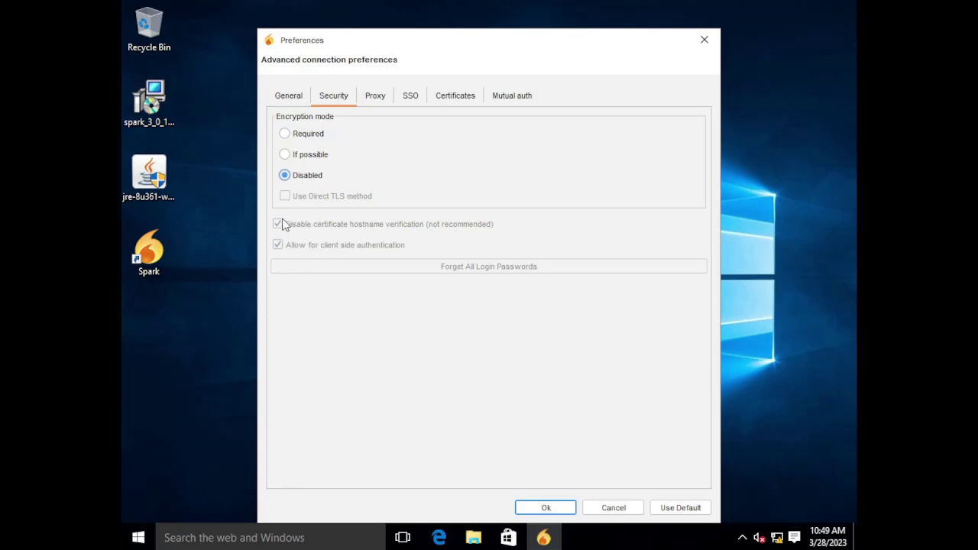
{"action": "left_click", "coordinate": [302, 155]}
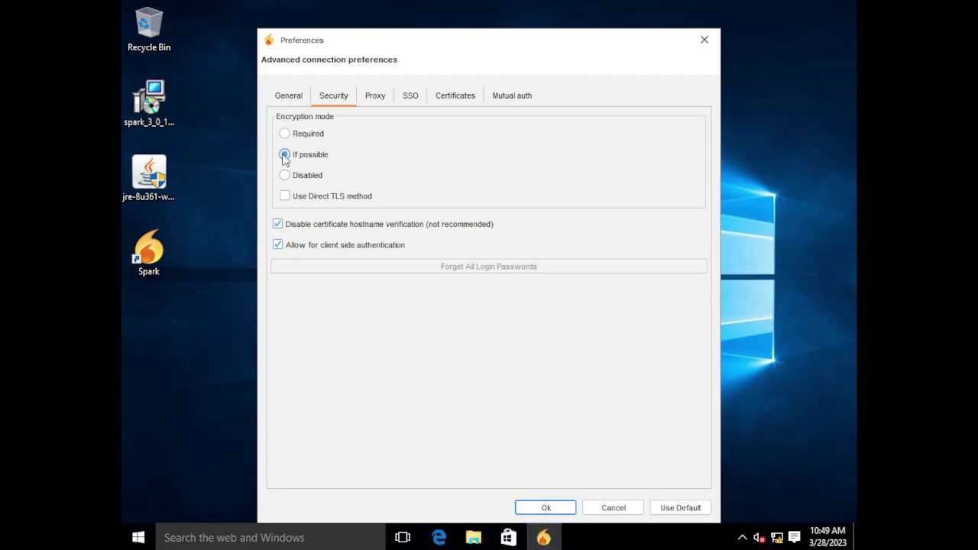
{"action": "left_click", "coordinate": [290, 107]}
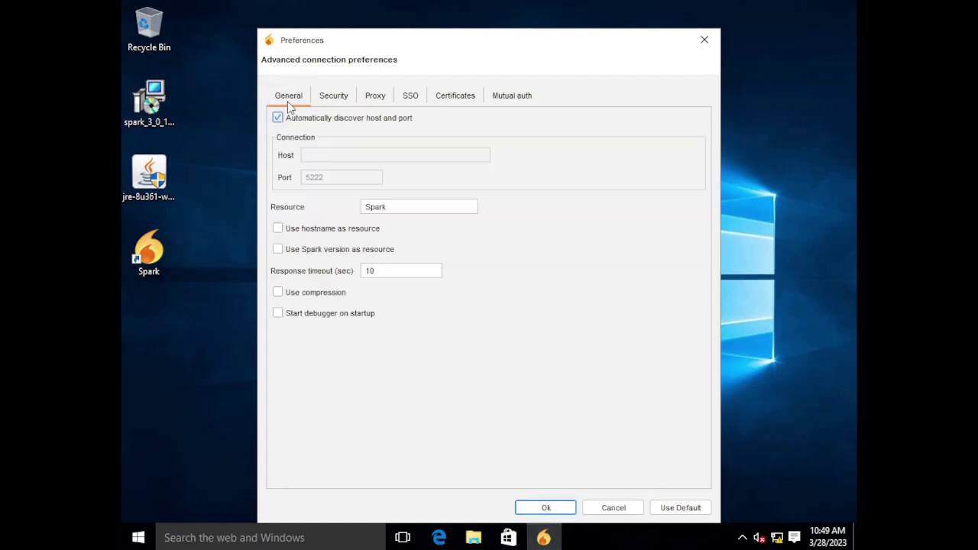
{"action": "left_click", "coordinate": [553, 508]}
{"action": "left_click", "coordinate": [589, 338]}
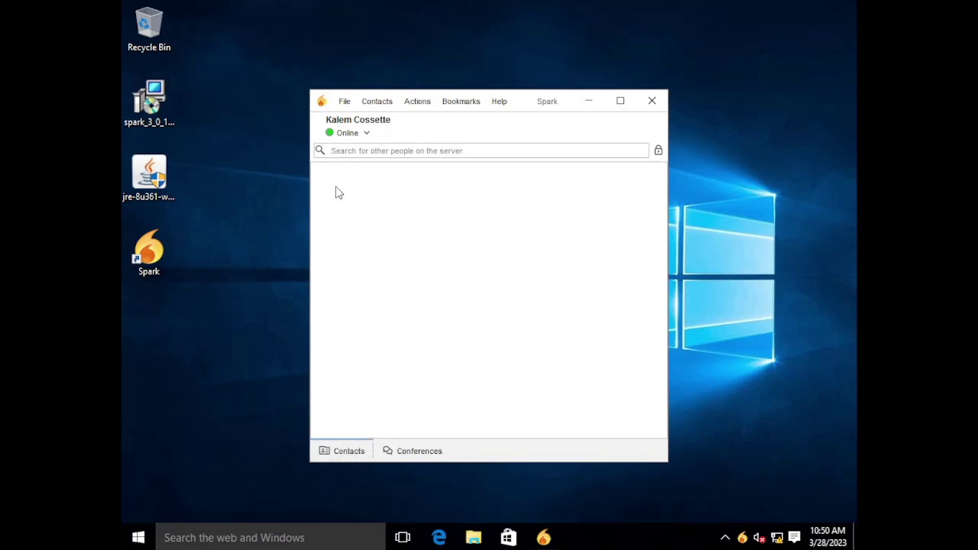
Show the Conferences tab listing the conference.openfire01 service
{"action": "left_click", "coordinate": [425, 454]}
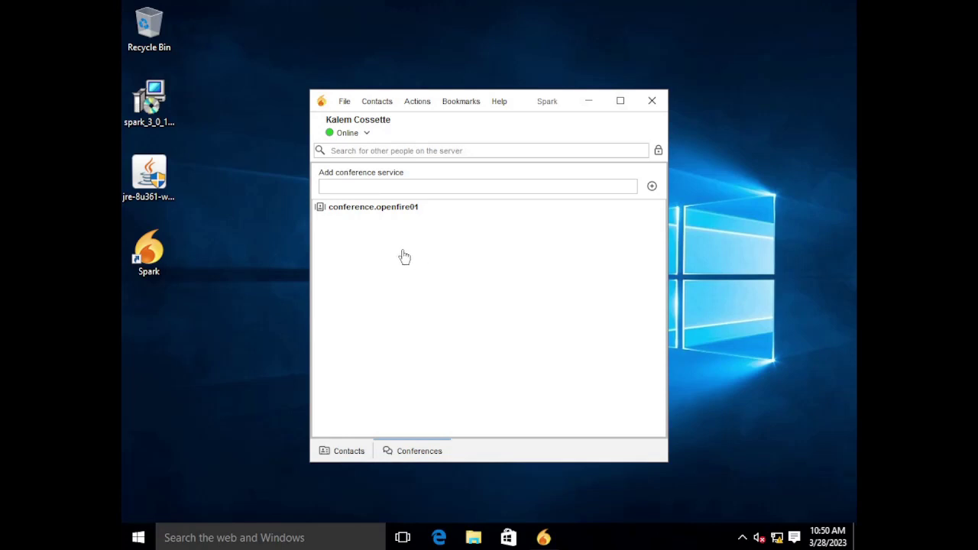
Join the test room from the conference.openfire01 room list
{"action": "double_click", "coordinate": [405, 216]}
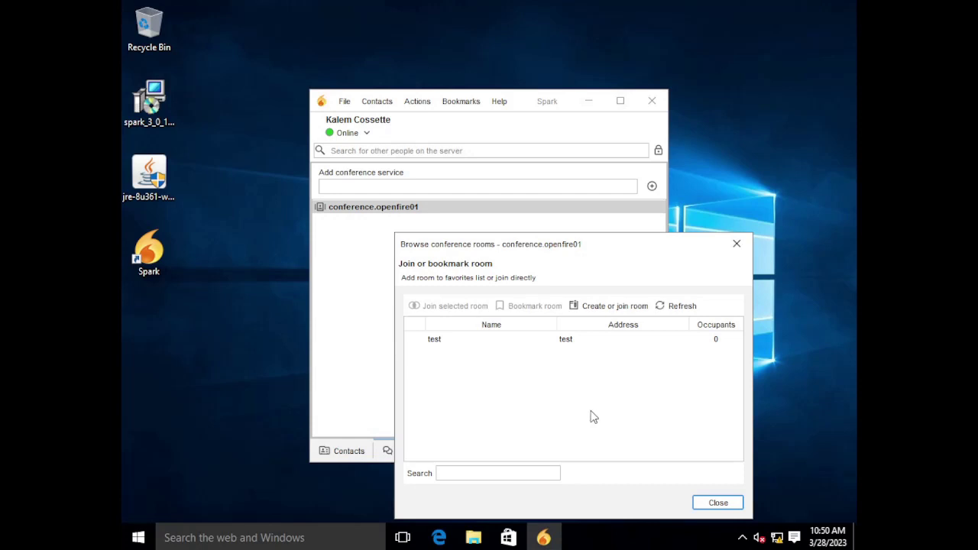
{"action": "left_click", "coordinate": [476, 341]}
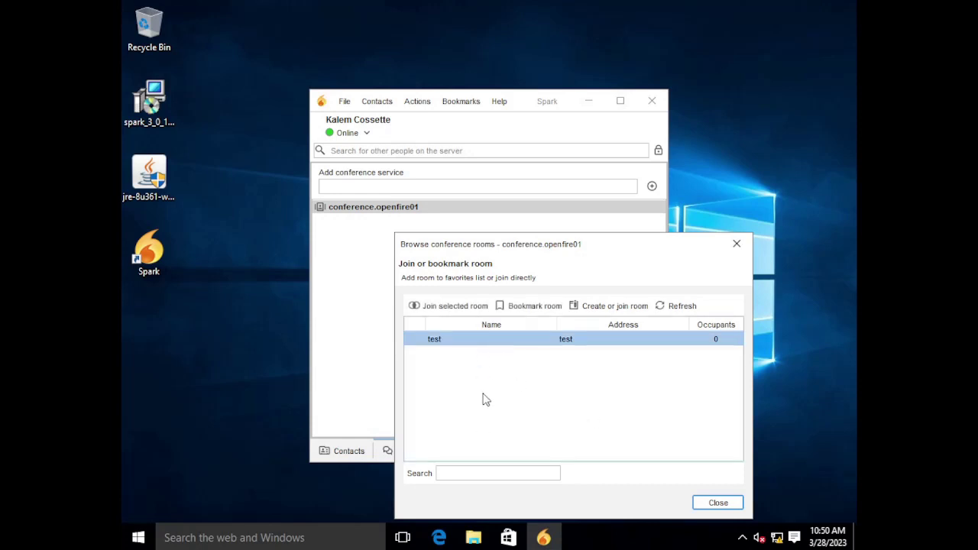
{"action": "double_click", "coordinate": [502, 345]}
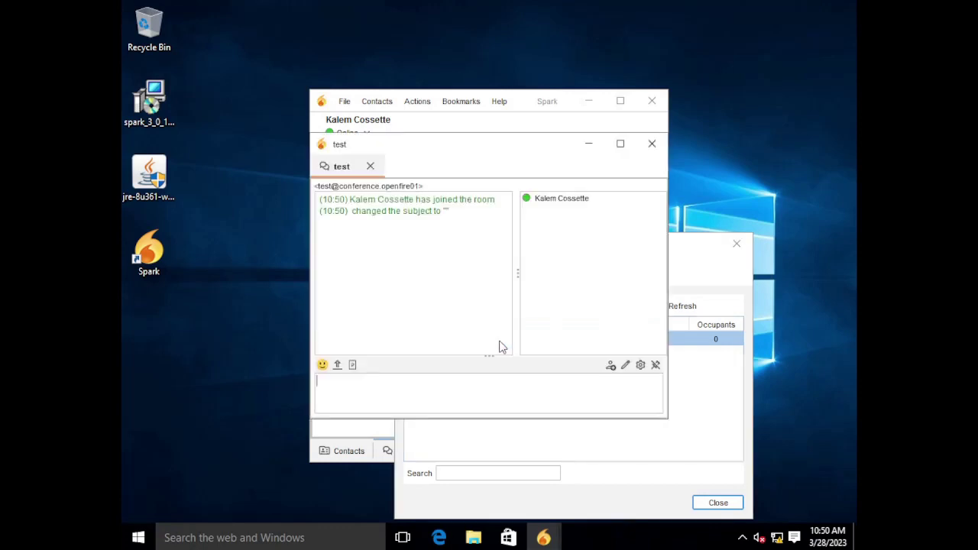
Rearrange the test chat and room browser windows, then close the room browser
{"action": "left_click_drag", "start_coordinate": [407, 141], "coordinate": [255, 30]}
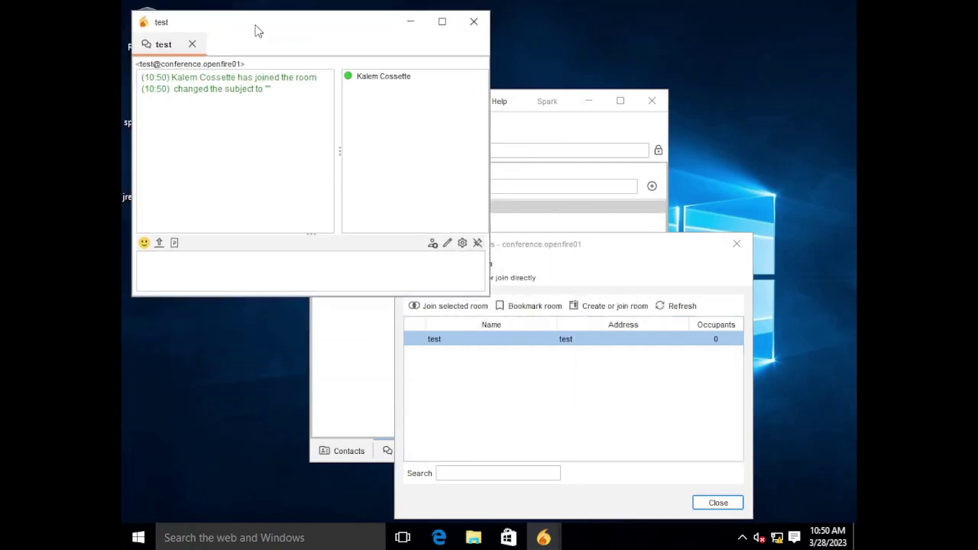
{"action": "left_click", "coordinate": [389, 76]}
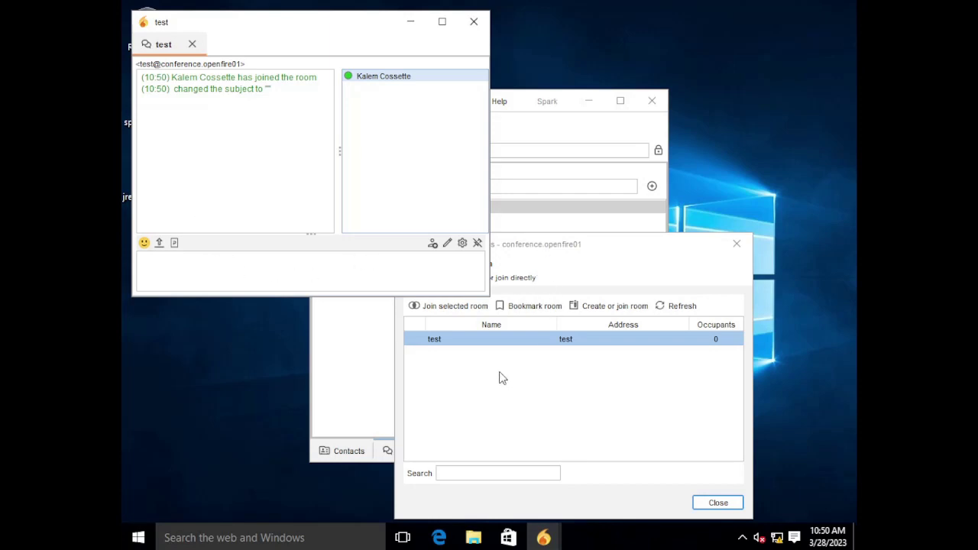
{"action": "left_click_drag", "start_coordinate": [594, 251], "coordinate": [653, 200]}
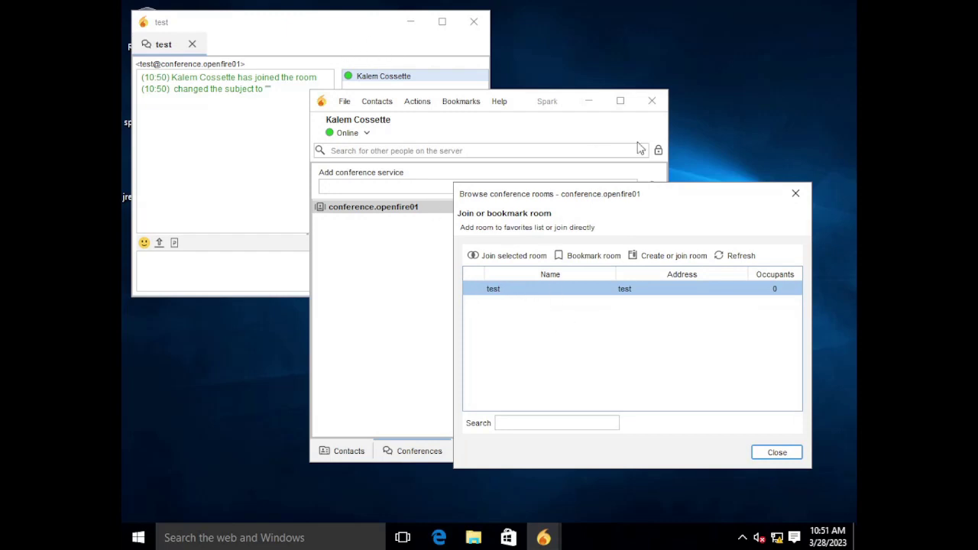
{"action": "mouse_move", "coordinate": [298, 24]}
{"action": "left_mouse_down"}
{"action": "mouse_move", "coordinate": [396, 38]}
{"action": "mouse_move", "coordinate": [312, 33]}
{"action": "left_mouse_up"}
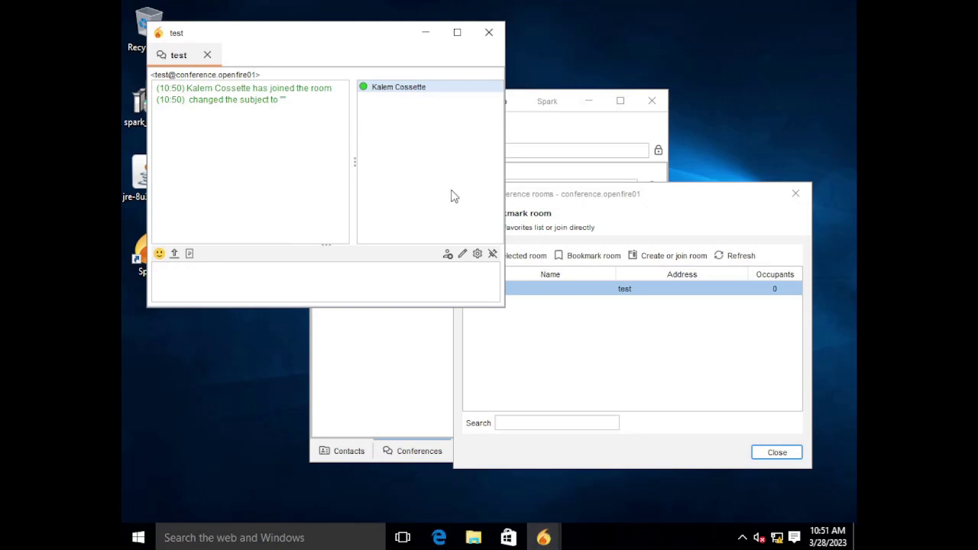
{"action": "left_click", "coordinate": [667, 379]}
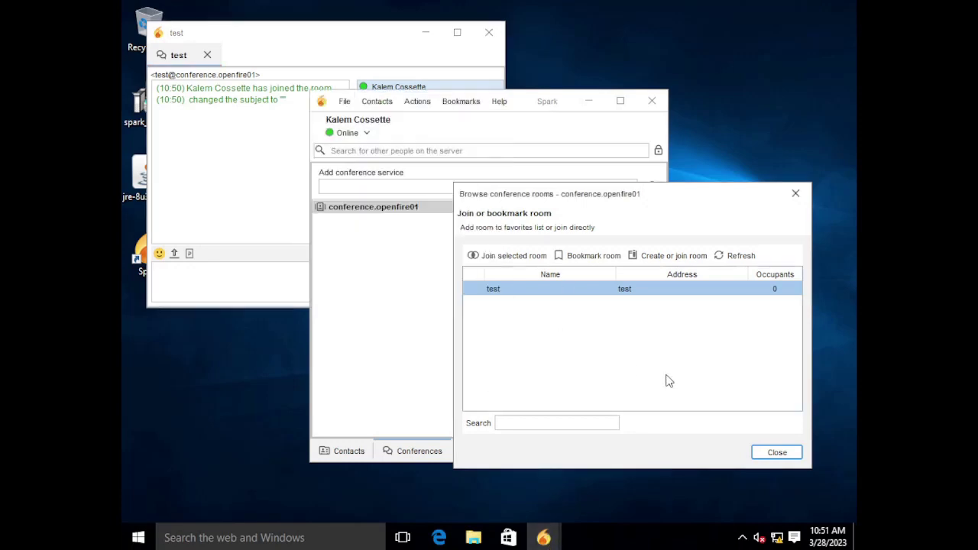
{"action": "left_click", "coordinate": [777, 452]}
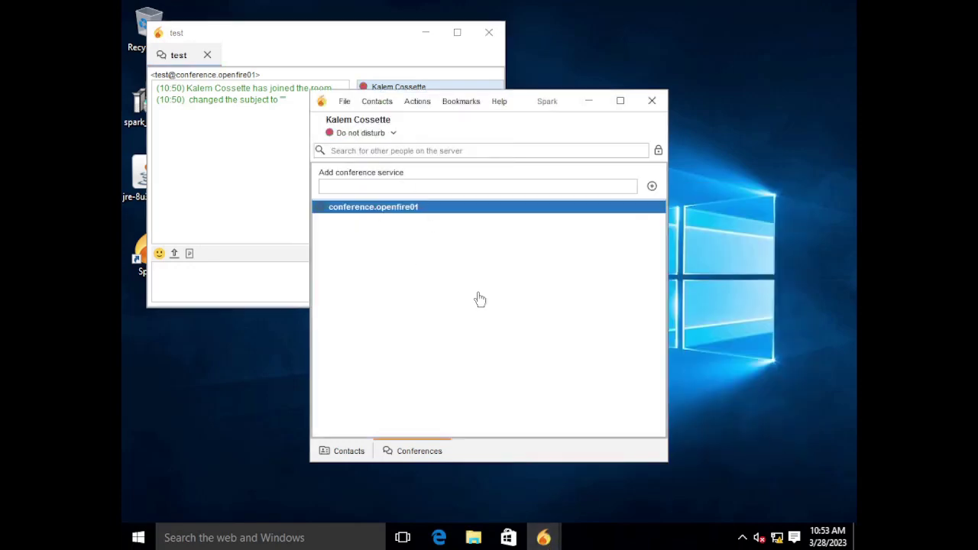